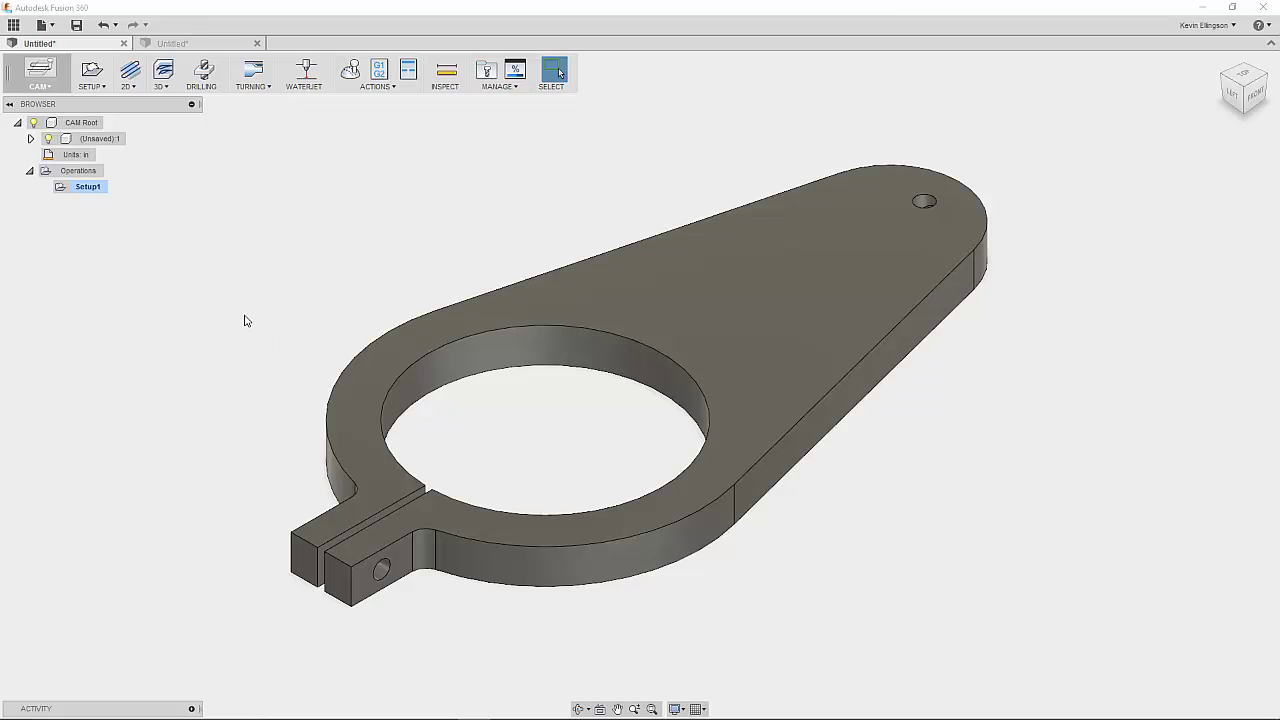
- Preview the setup stock, then start a 2D Contour using the #1 Ø1/4" flat end mill
{"action": "left_click", "coordinate": [90, 187]}
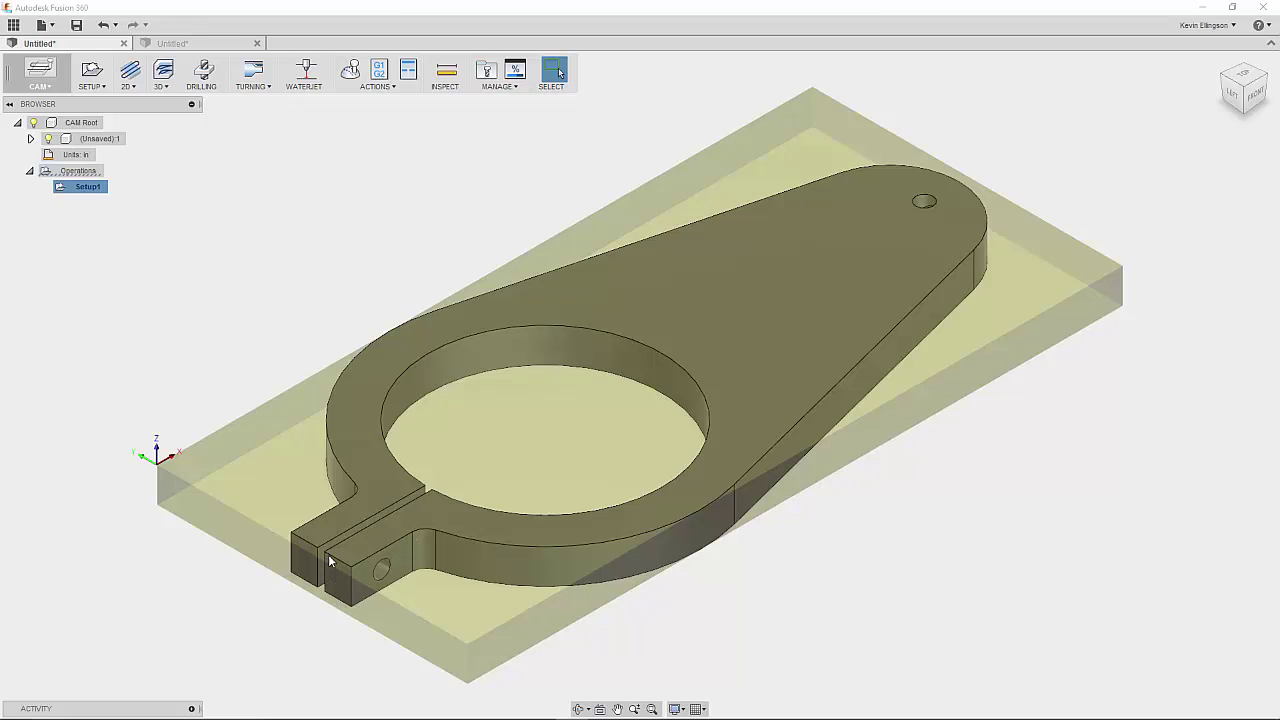
{"action": "left_click", "coordinate": [281, 330]}
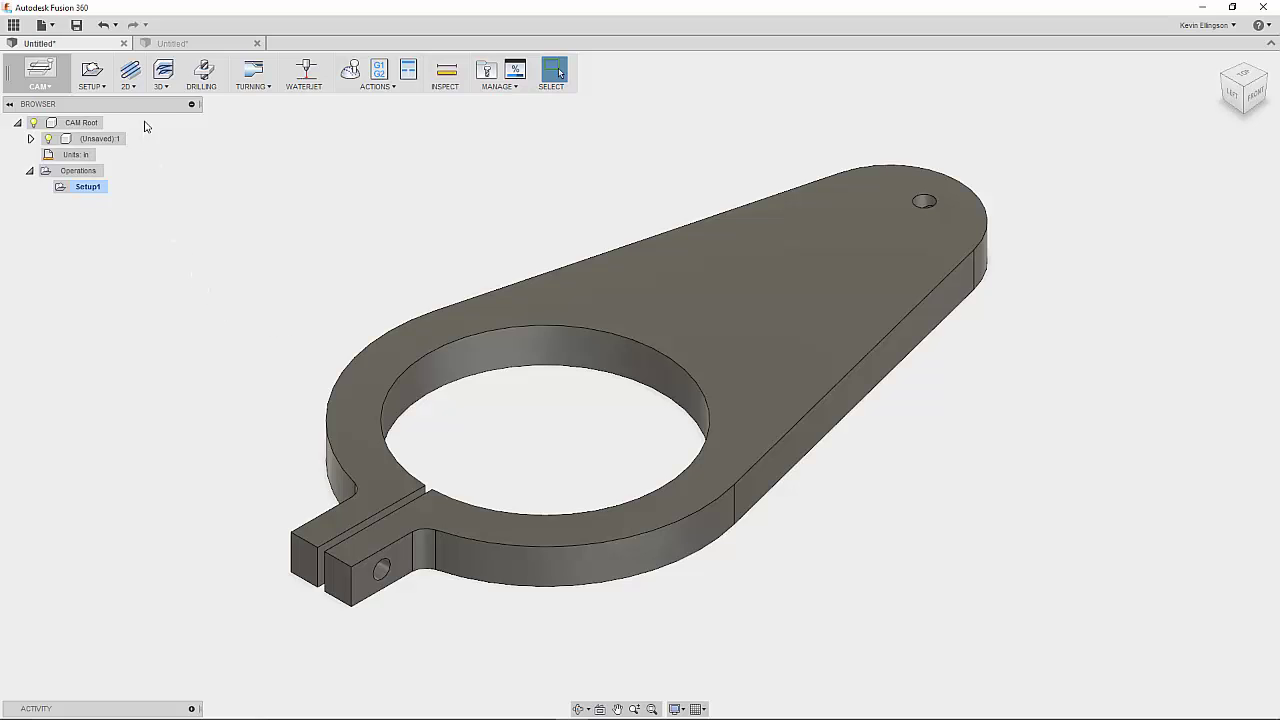
{"action": "left_click", "coordinate": [142, 90]}
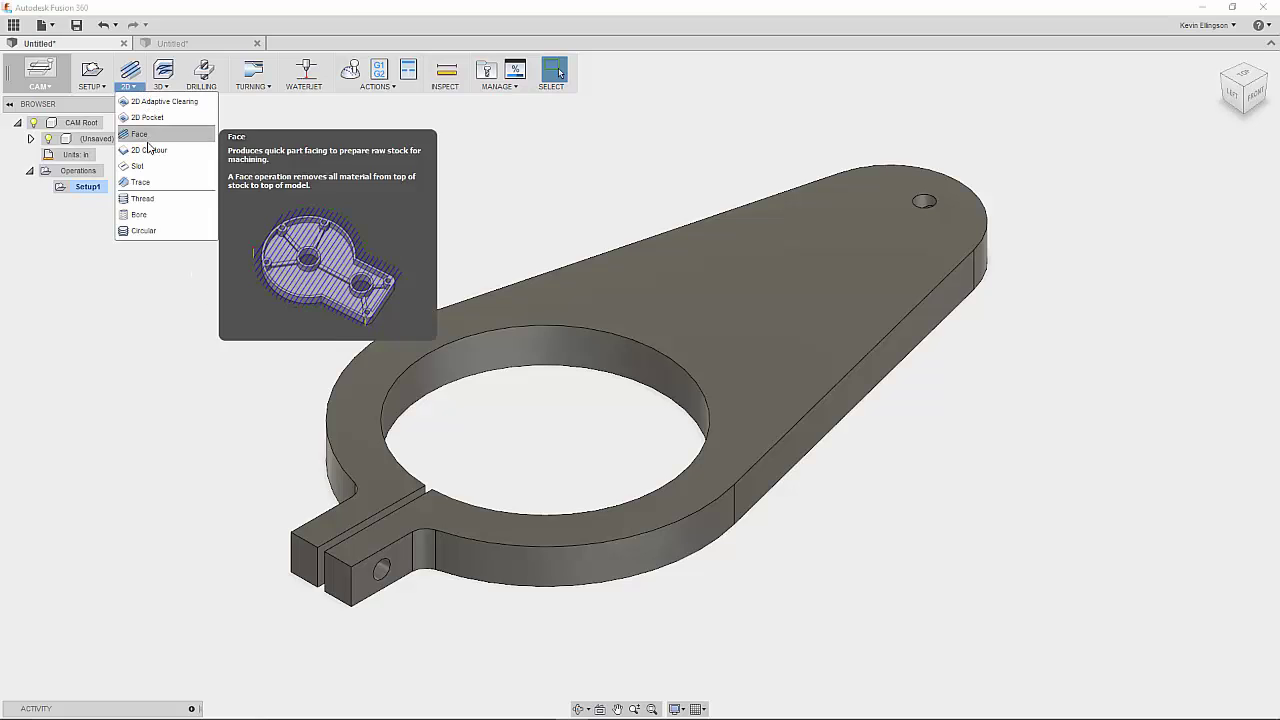
{"action": "left_click", "coordinate": [148, 150]}
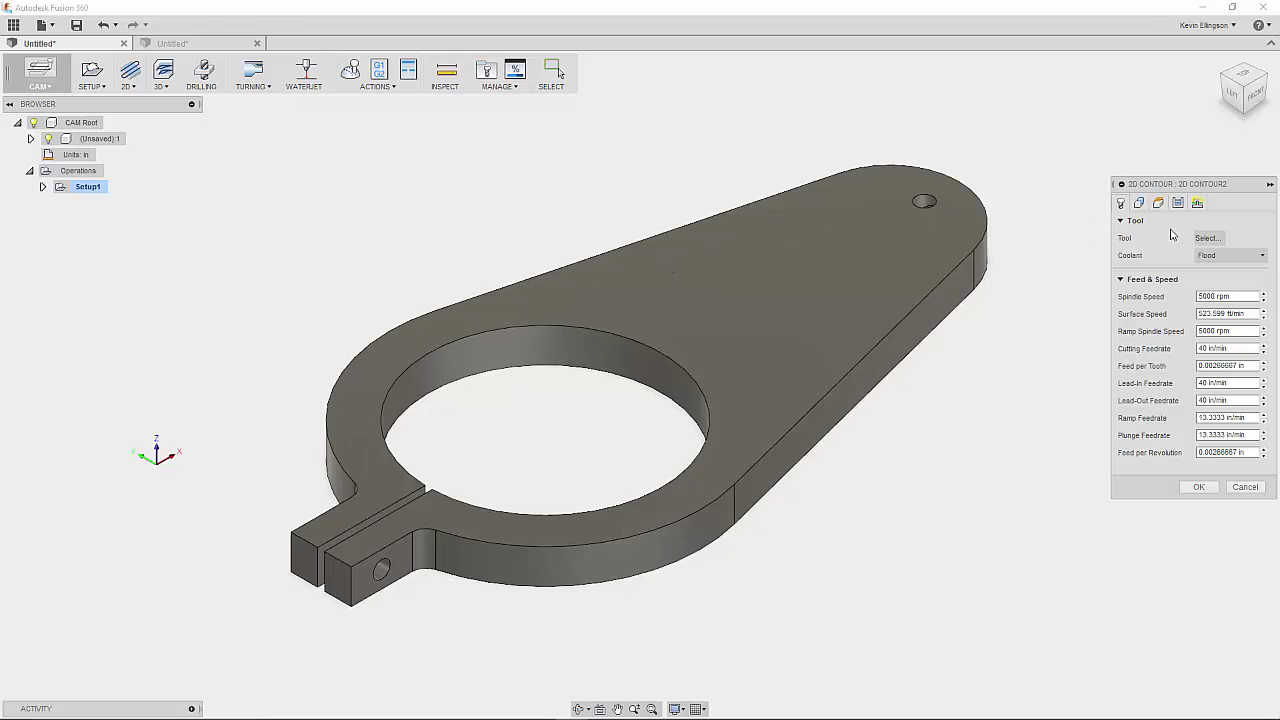
{"action": "left_click", "coordinate": [1208, 238]}
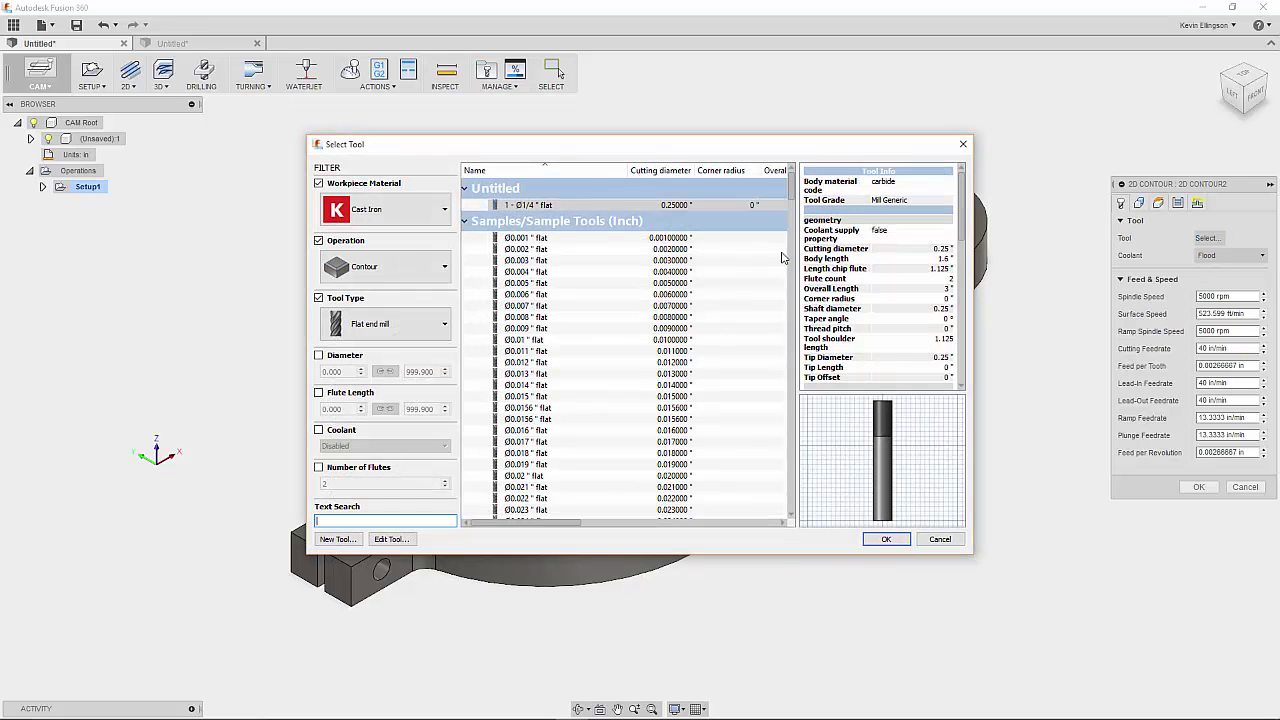
{"action": "left_click", "coordinate": [556, 208]}
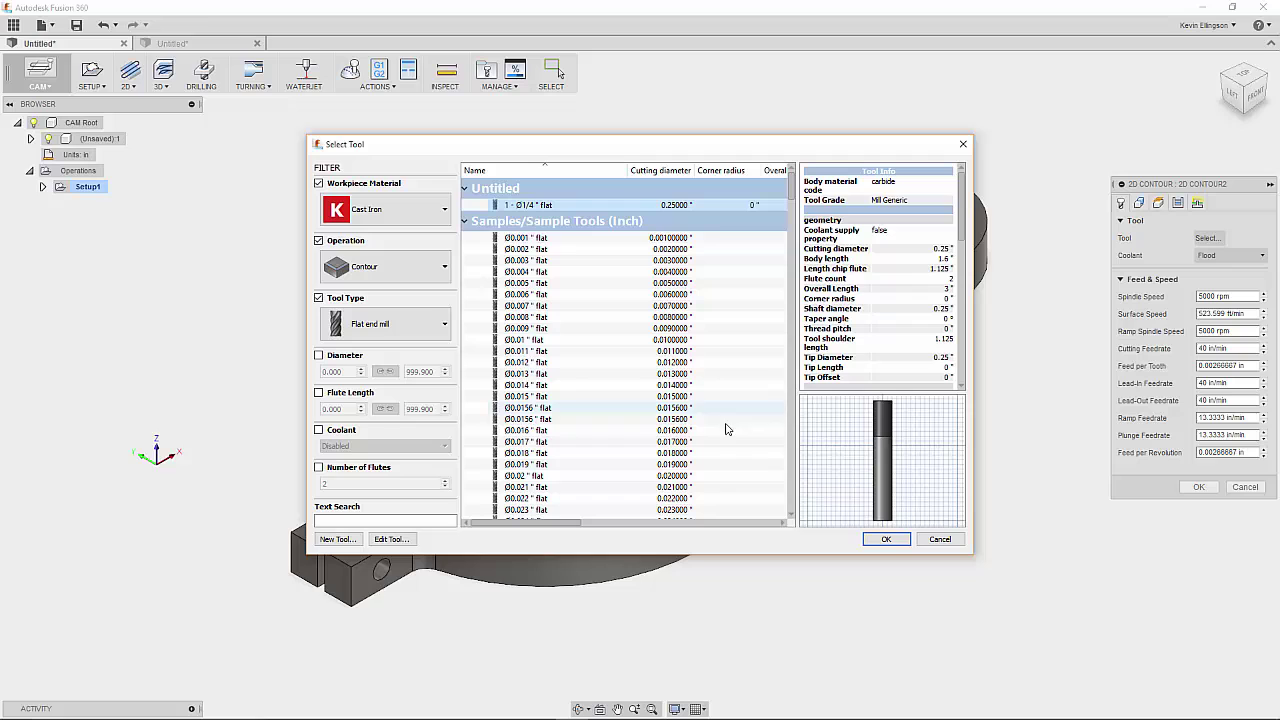
{"action": "left_click", "coordinate": [886, 539]}
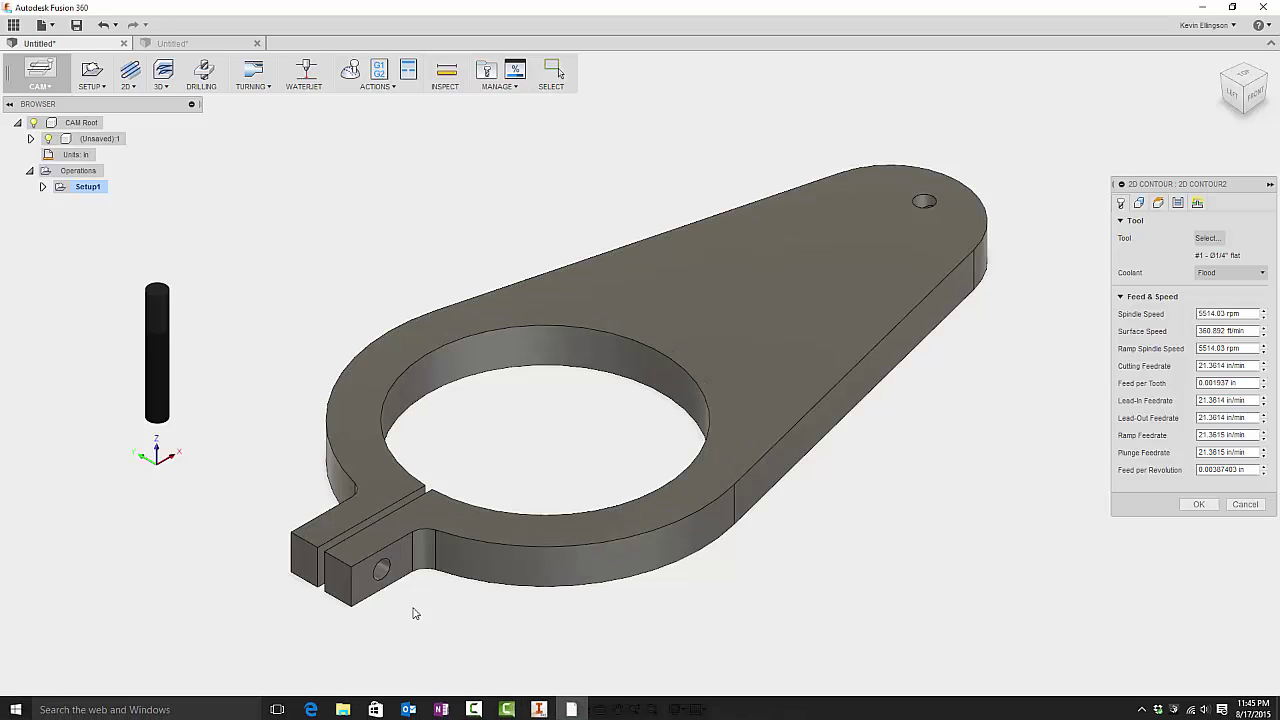
- Pick the tab's two open edge chains, set Bottom Height From to Model top, and create the contour
{"action": "left_click", "coordinate": [386, 553]}
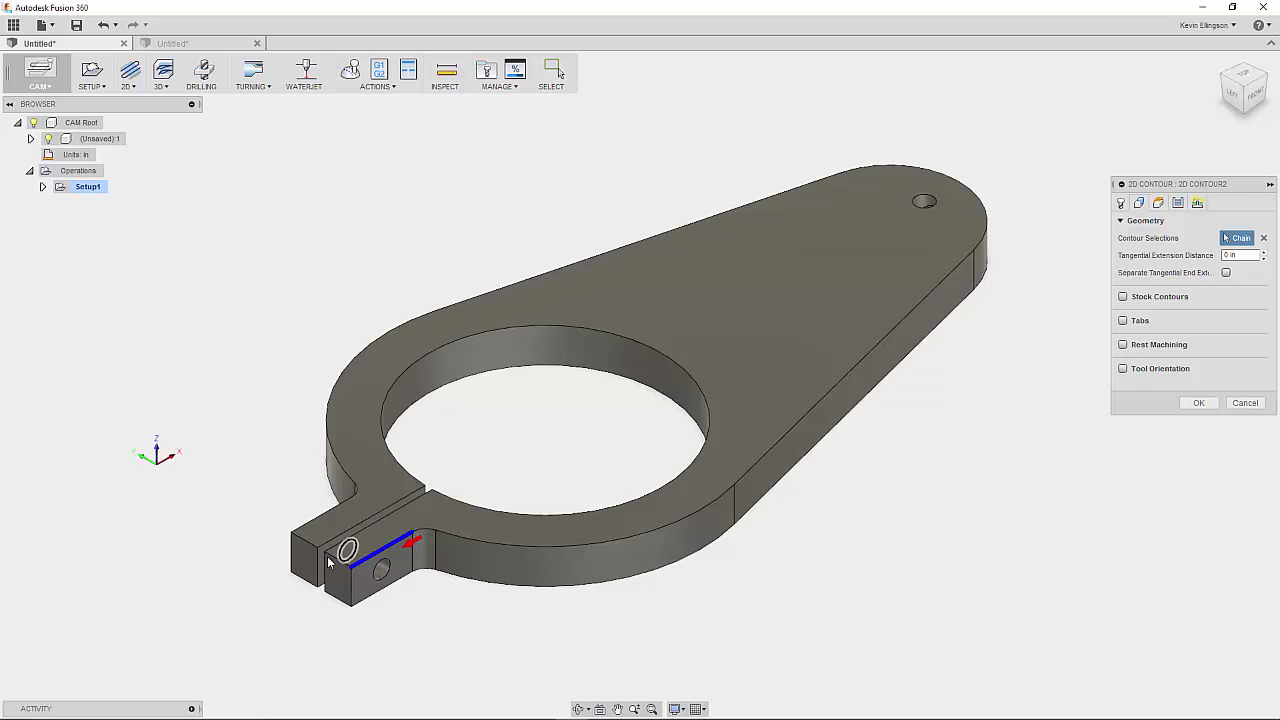
{"action": "left_click", "coordinate": [338, 565]}
{"action": "left_click", "coordinate": [1157, 205]}
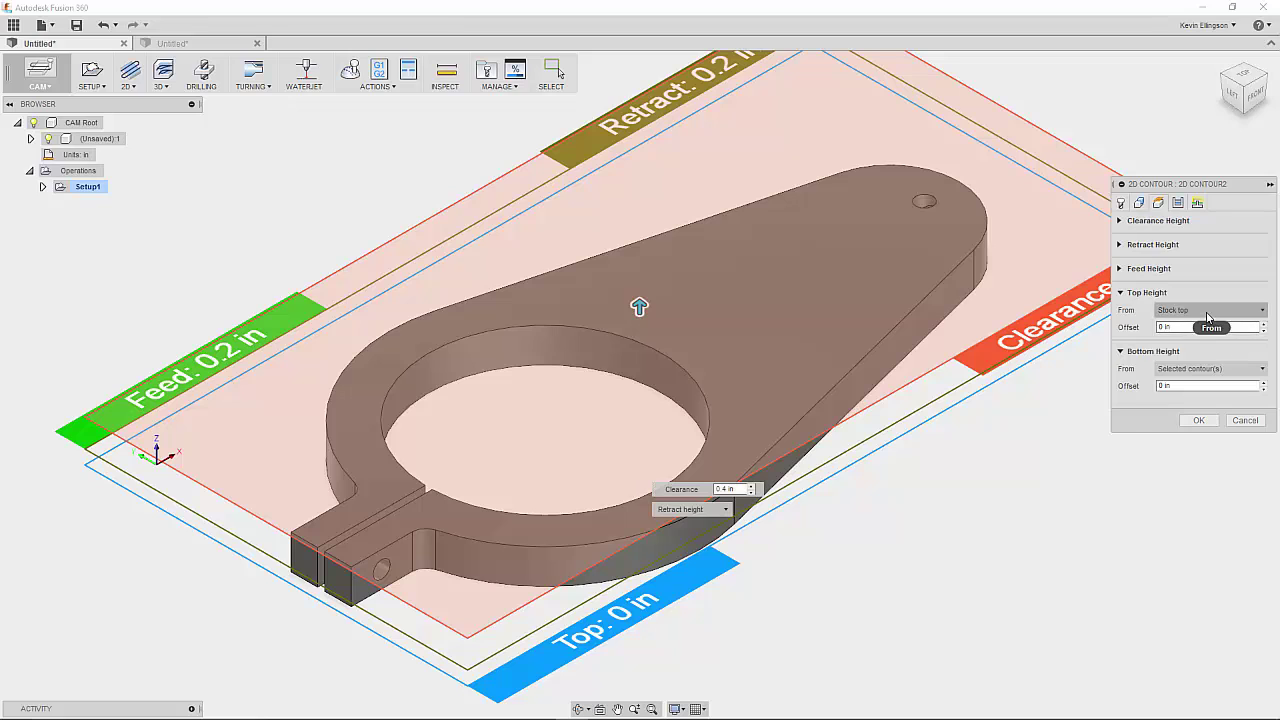
{"action": "left_click", "coordinate": [1210, 368]}
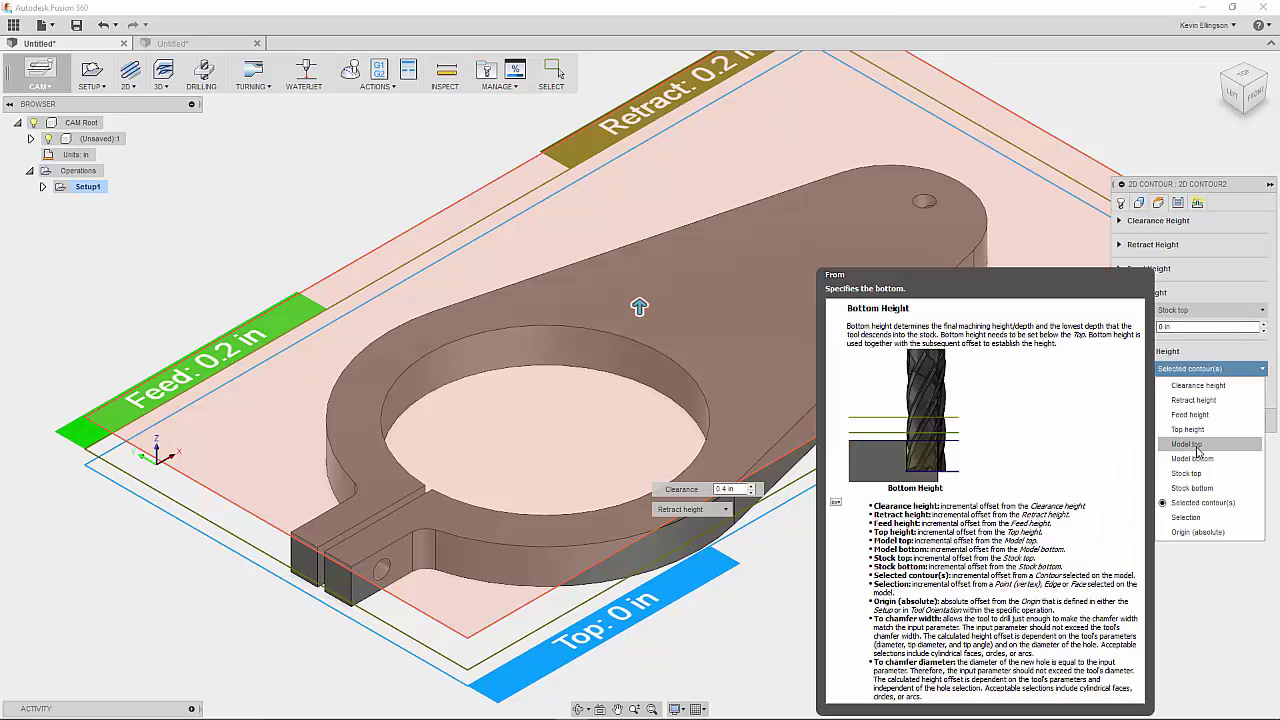
{"action": "left_click", "coordinate": [1200, 411]}
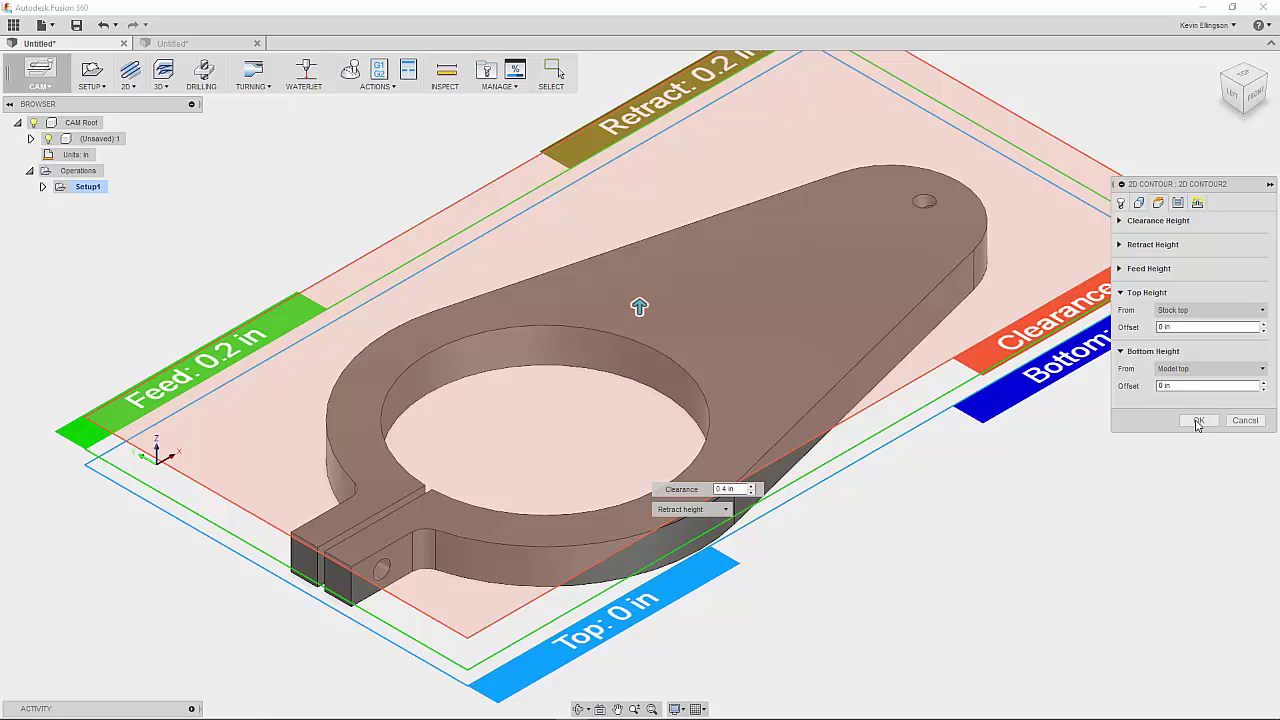
{"action": "left_click", "coordinate": [1199, 421]}
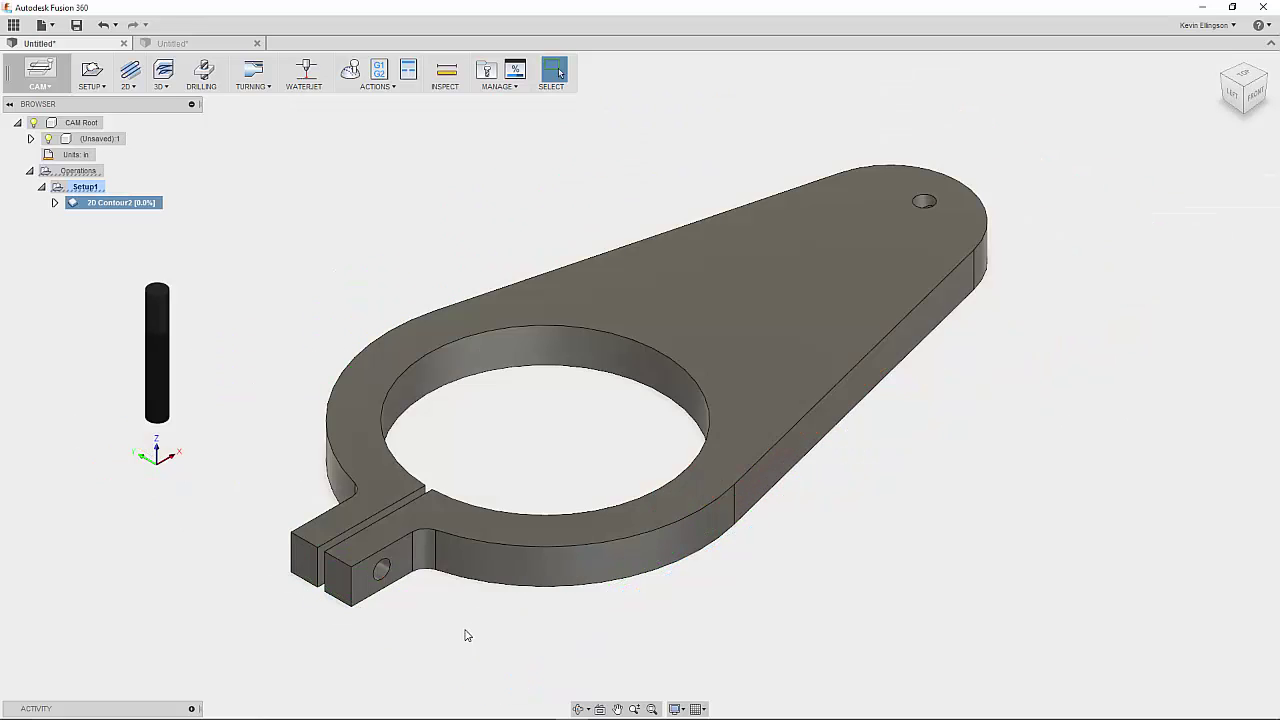
- Edit 2D Contour2 so its bottom height is measured from Model bottom, and accept it
{"action": "scroll", "coordinate": [365, 595], "scroll_direction": "up", "scroll_amount": 3}
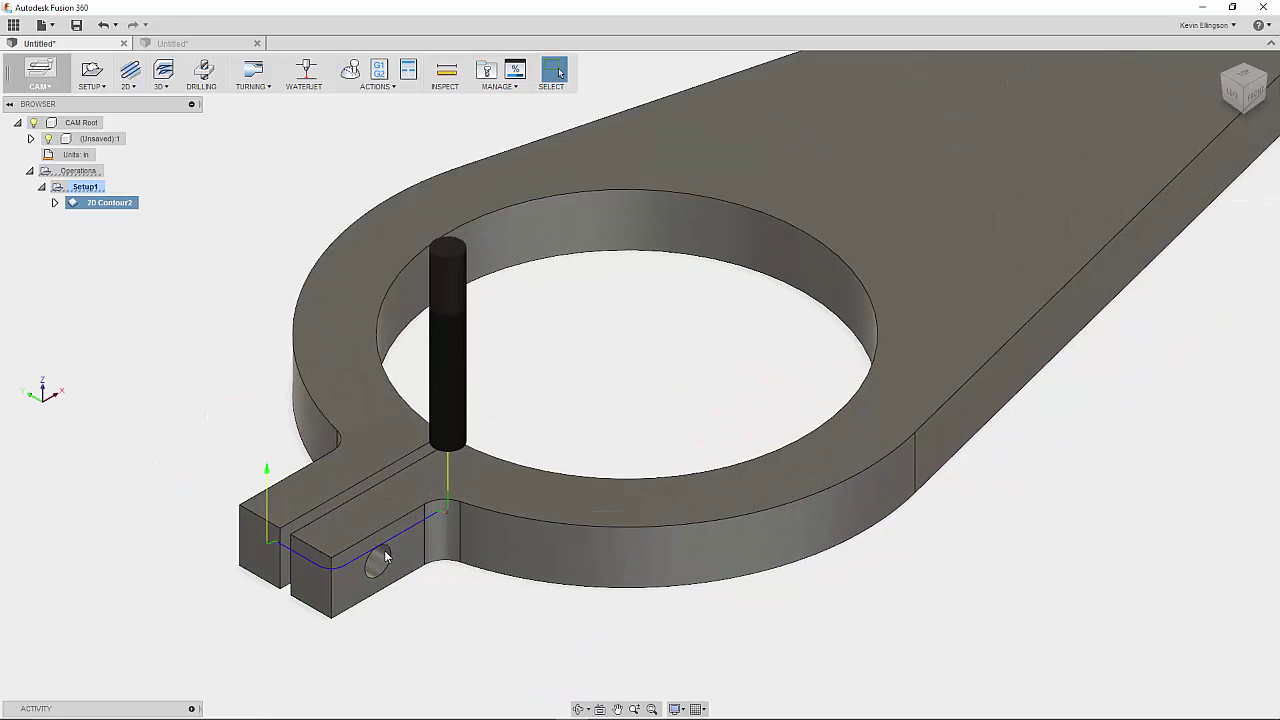
{"action": "scroll", "coordinate": [368, 536], "scroll_direction": "down", "scroll_amount": 3}
{"action": "right_click", "coordinate": [119, 209]}
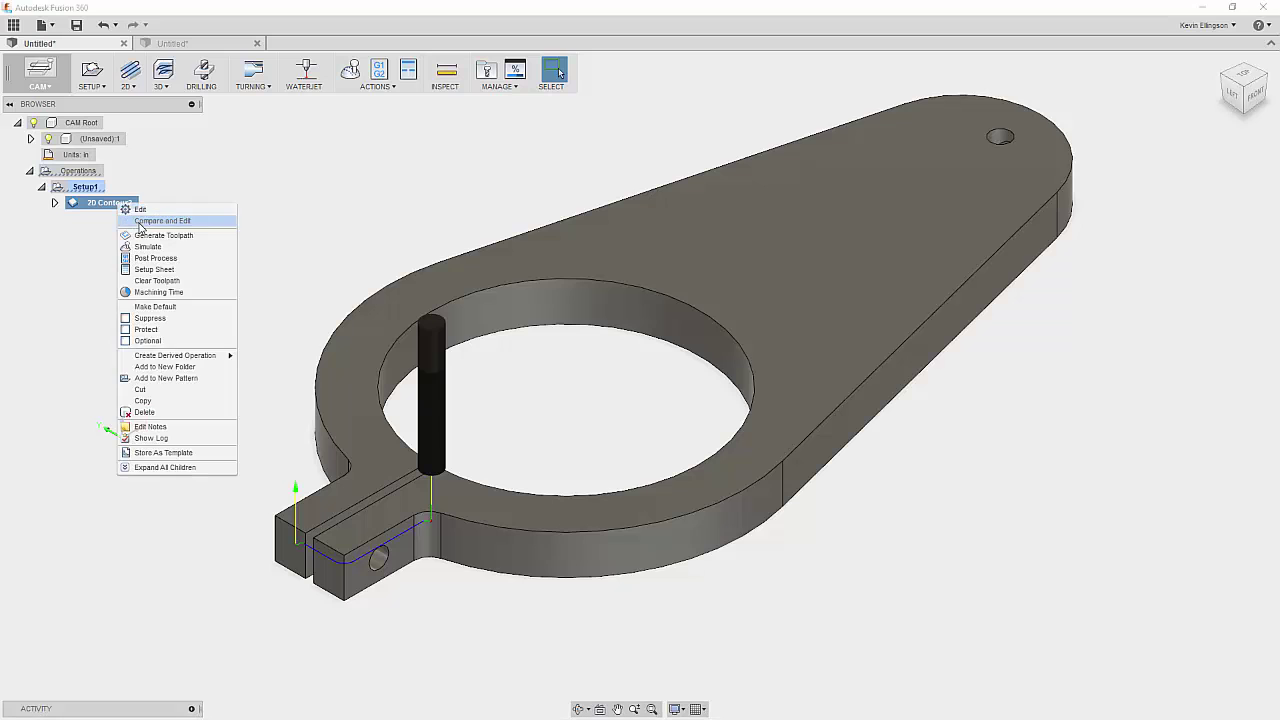
{"action": "left_click", "coordinate": [146, 213]}
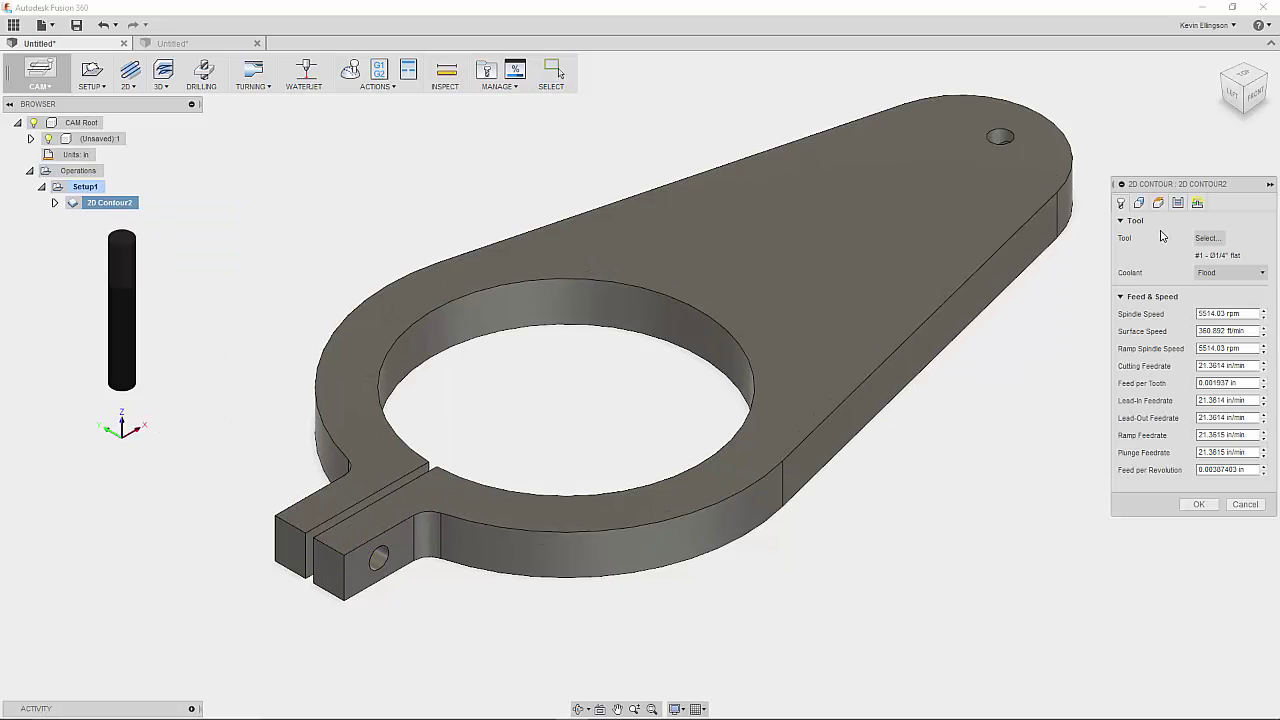
{"action": "left_click", "coordinate": [1158, 202]}
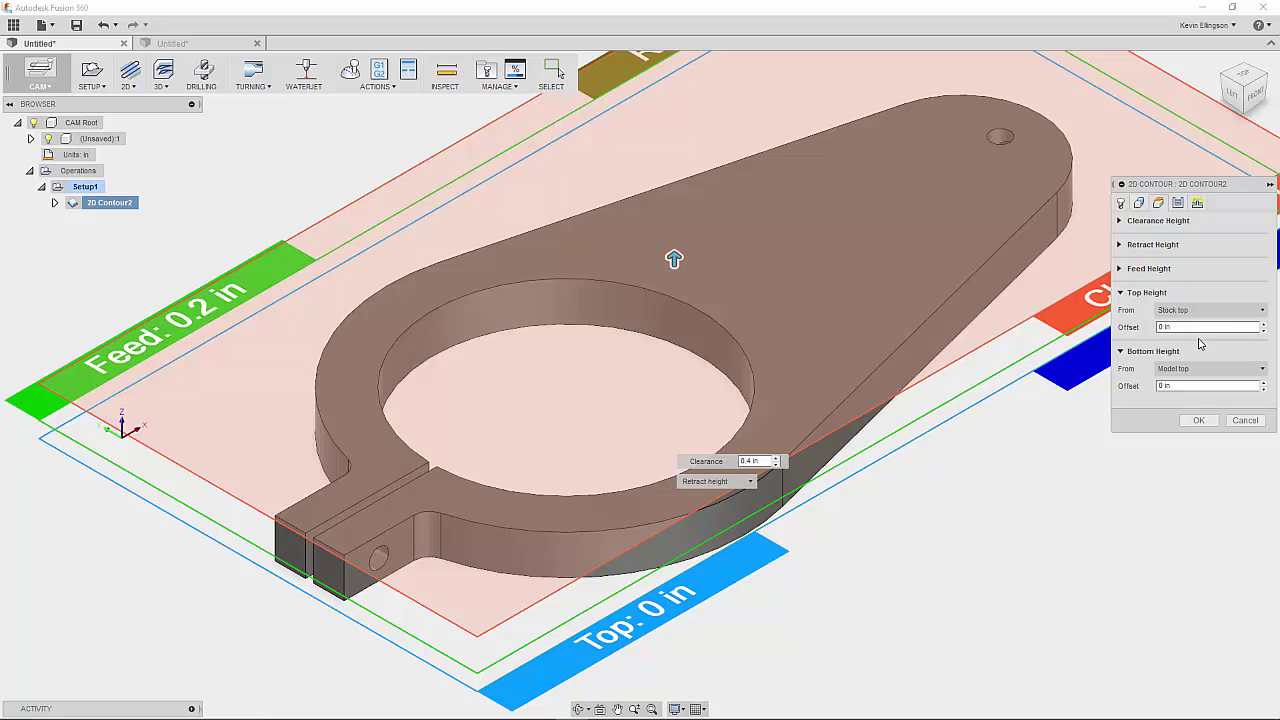
{"action": "left_click", "coordinate": [1205, 369]}
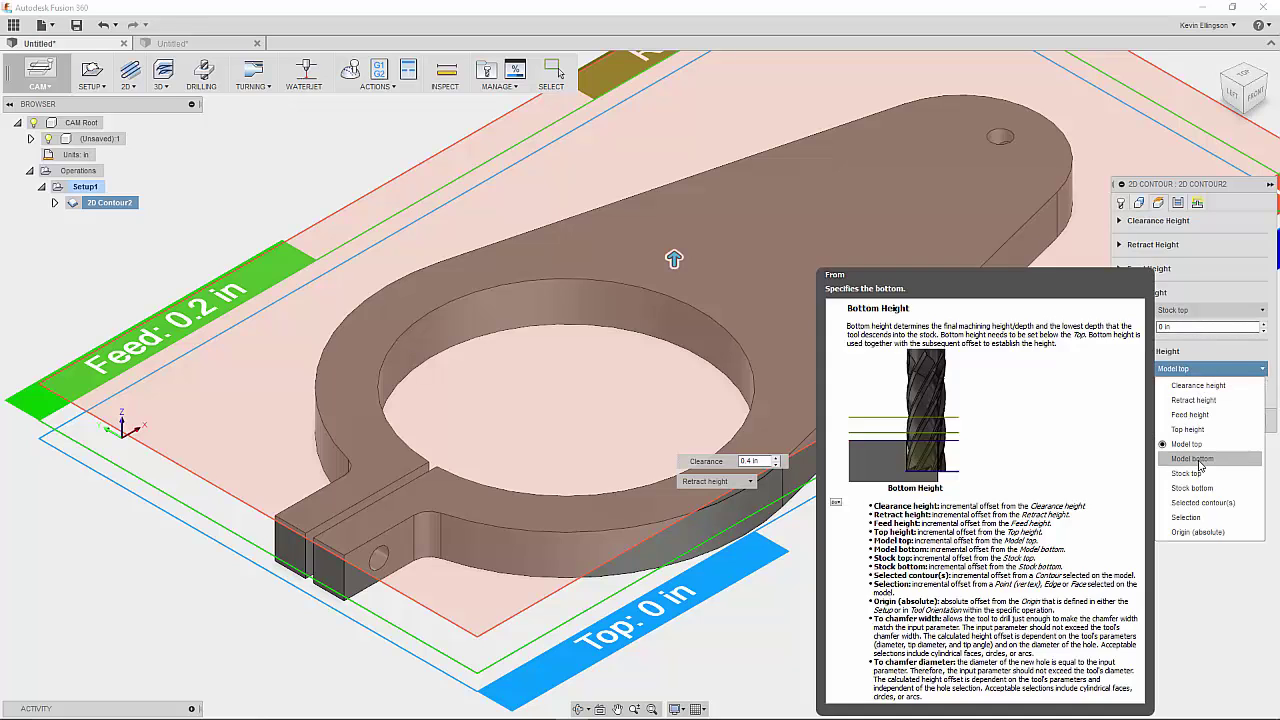
{"action": "left_click", "coordinate": [1196, 414]}
{"action": "left_click", "coordinate": [1198, 420]}
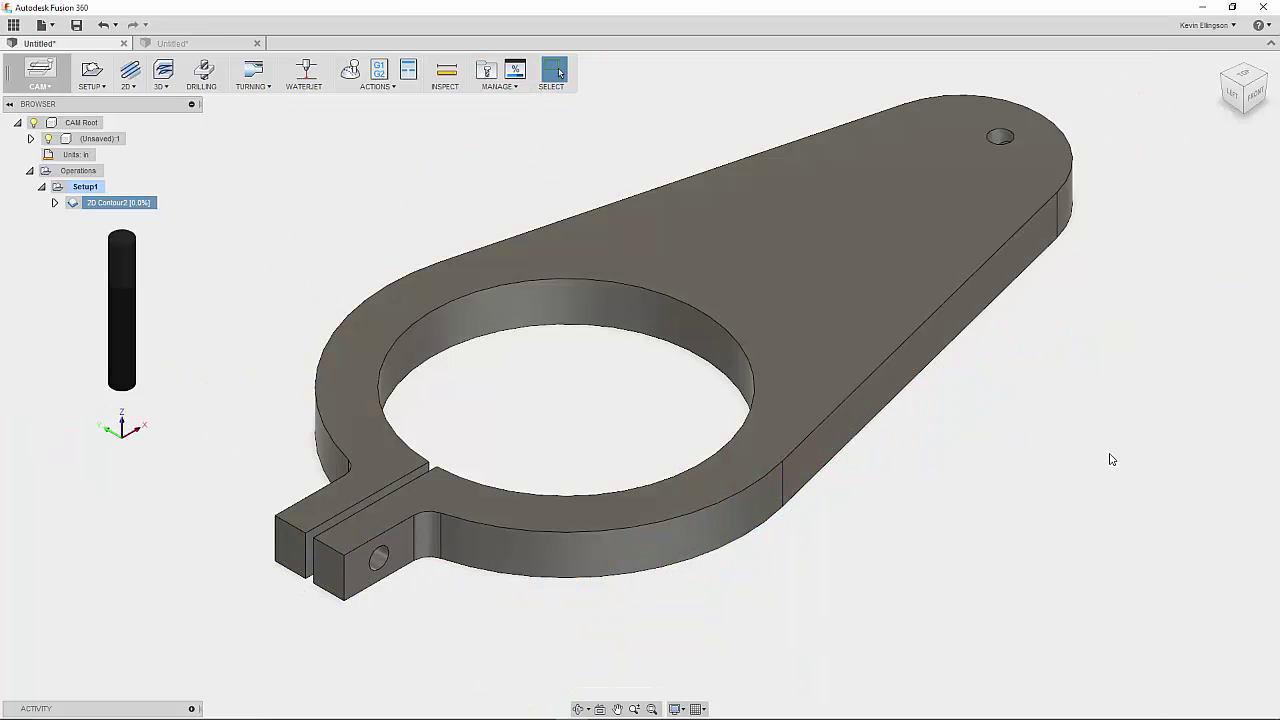
- Select 2D Contour2 to preview its regenerated toolpath, then deselect it
{"action": "left_click", "coordinate": [88, 204]}
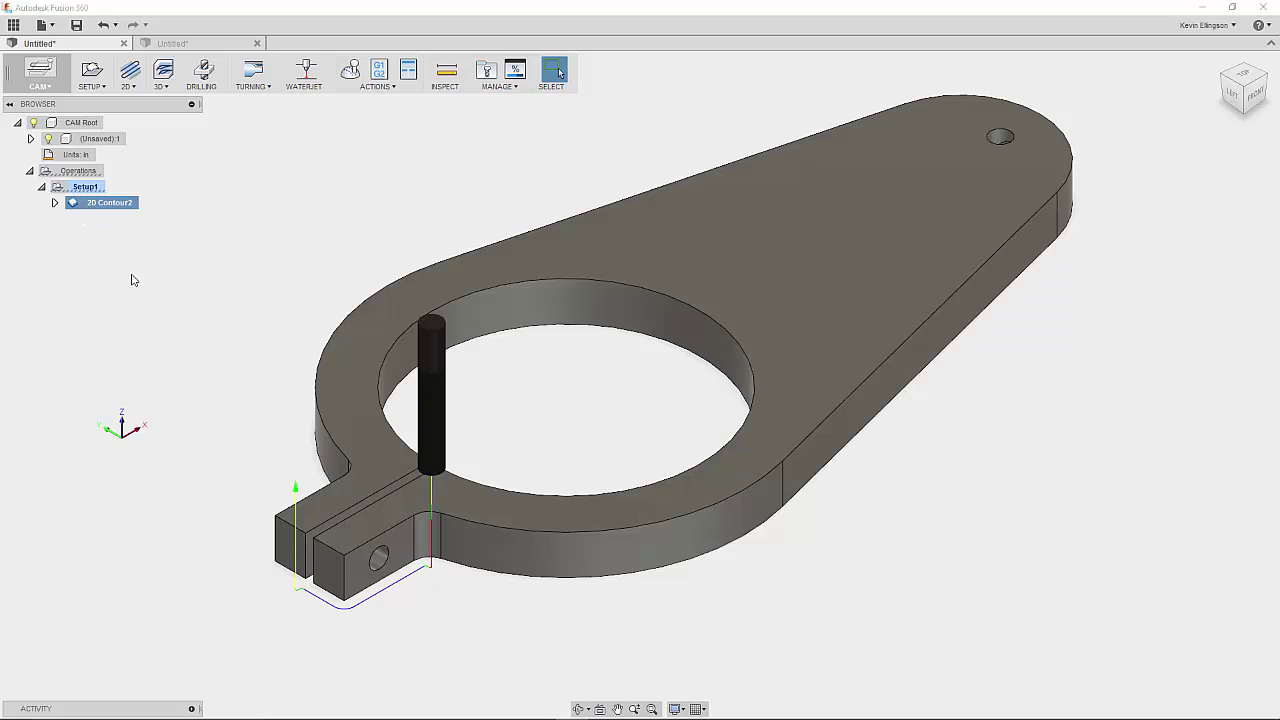
{"action": "scroll", "coordinate": [337, 614], "scroll_direction": "up", "scroll_amount": 1}
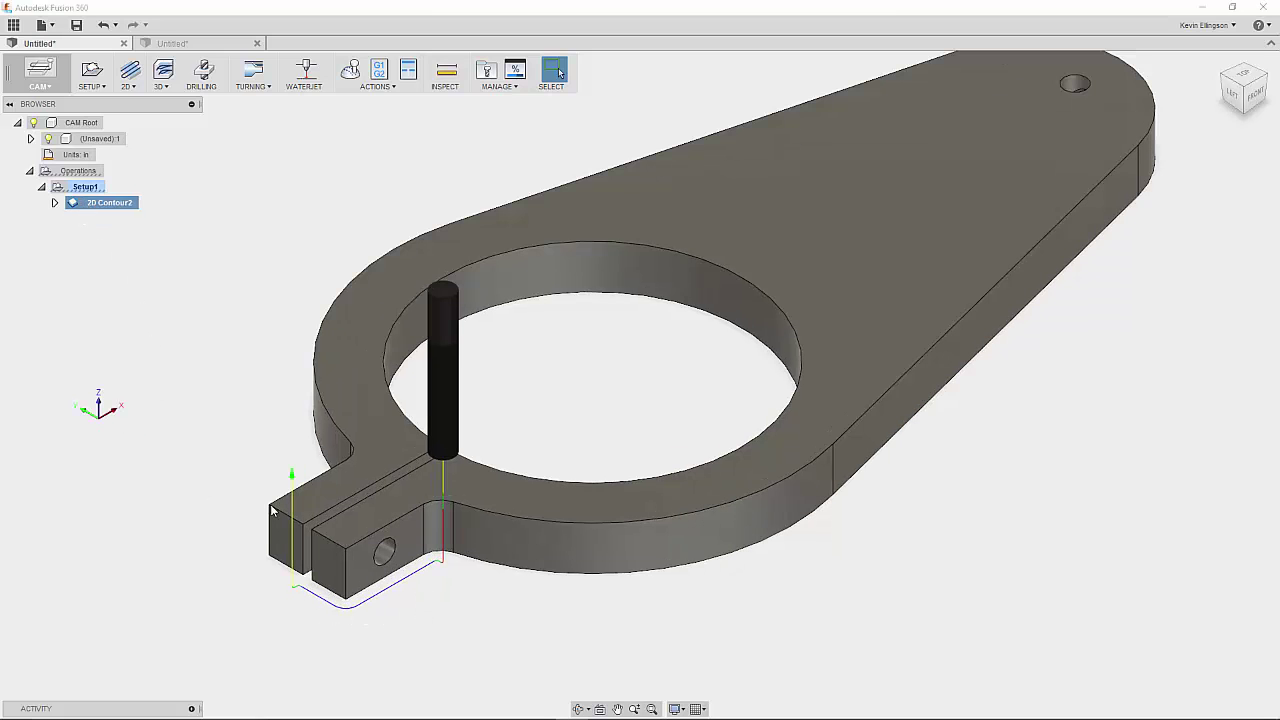
{"action": "scroll", "coordinate": [210, 370], "scroll_direction": "down", "scroll_amount": 2}
{"action": "left_click", "coordinate": [200, 345]}
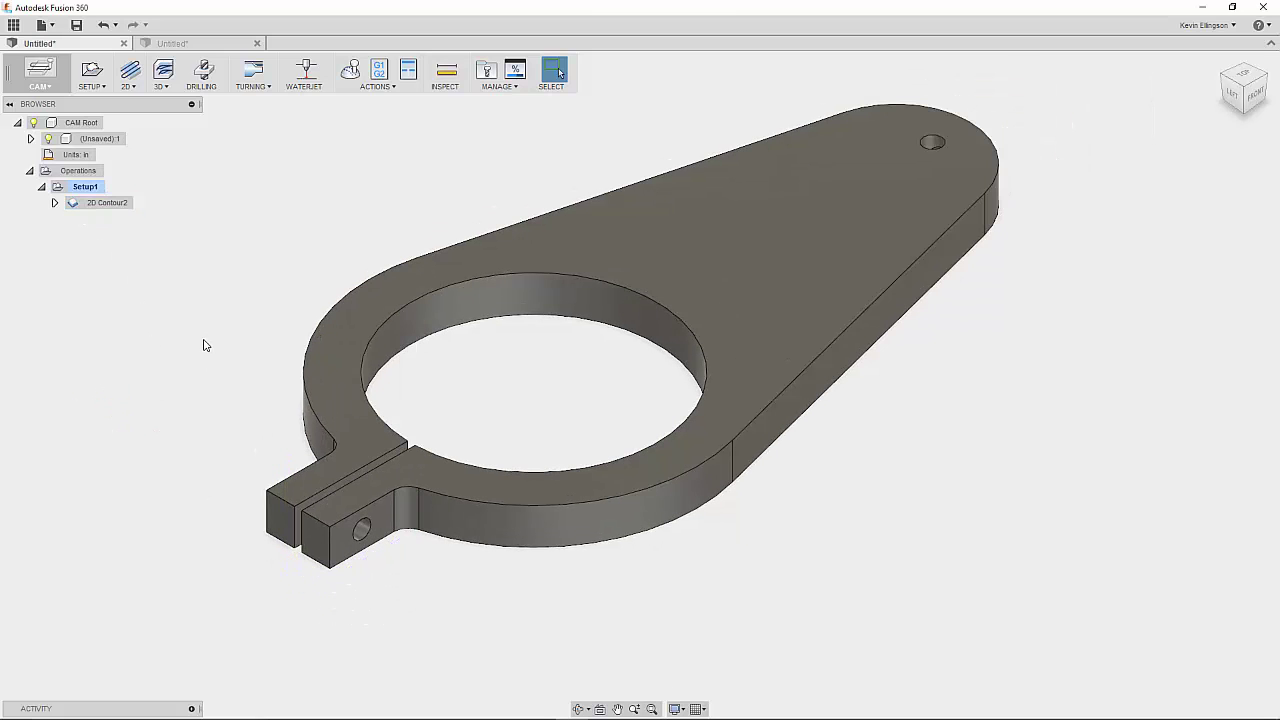
- Reopen 2D Contour2 and clear its two existing Contour Selections on the Geometry tab
{"action": "right_click", "coordinate": [92, 204]}
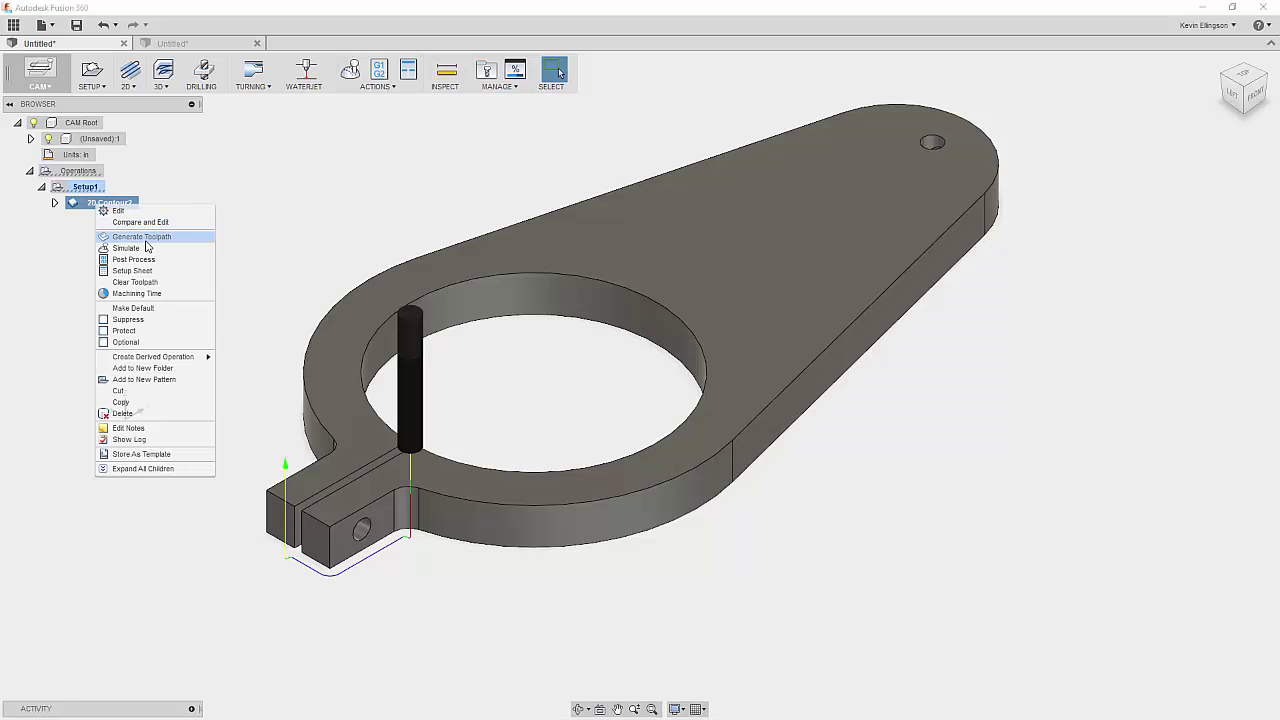
{"action": "left_click", "coordinate": [143, 218]}
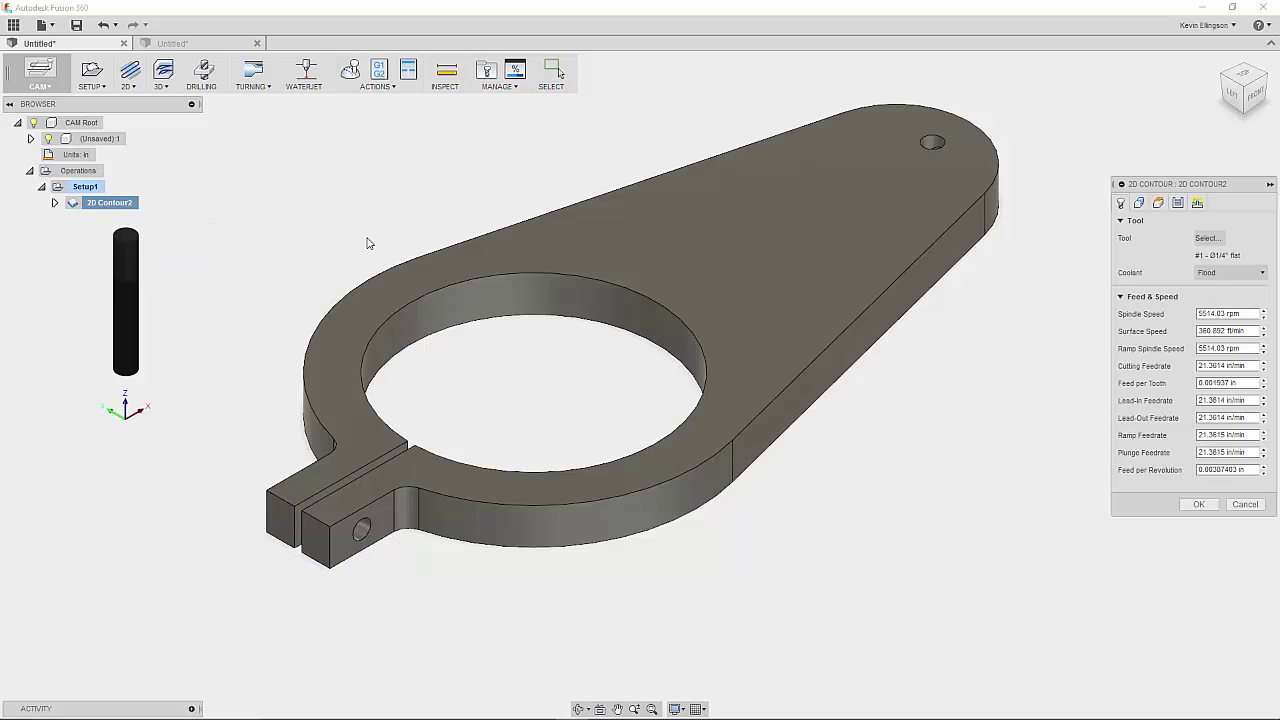
{"action": "left_click", "coordinate": [1140, 204]}
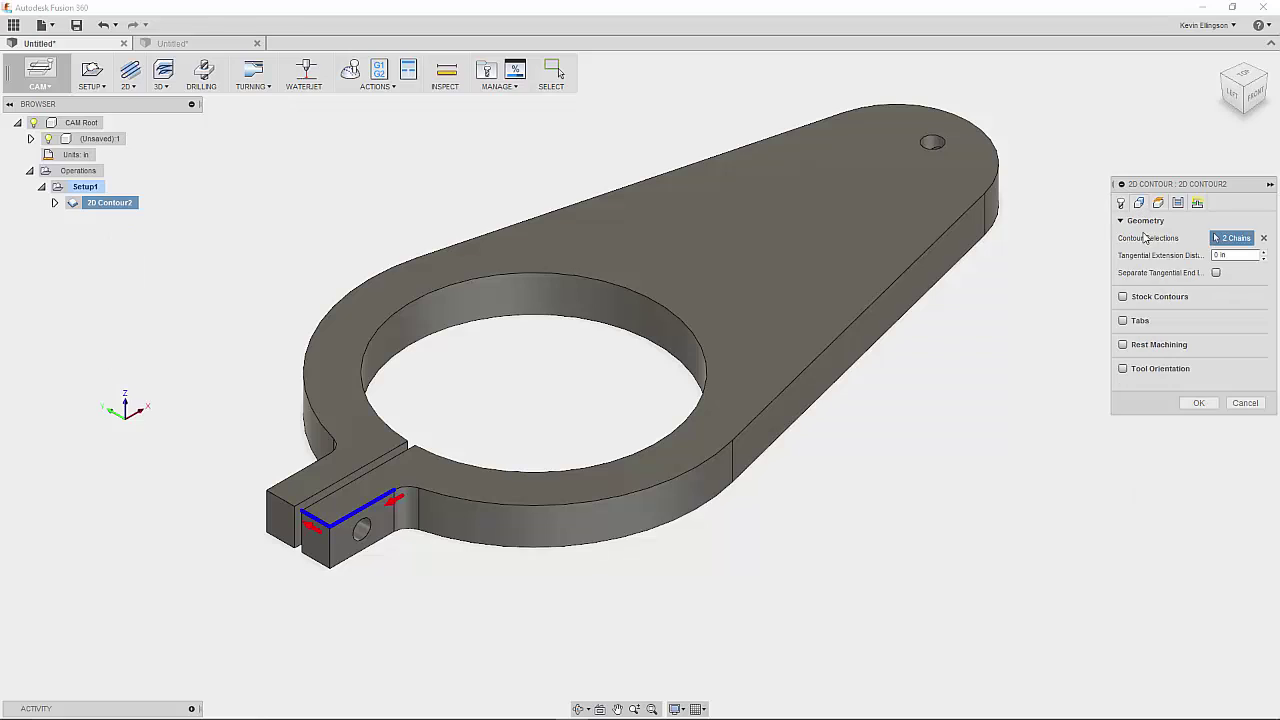
{"action": "left_click", "coordinate": [1264, 238]}
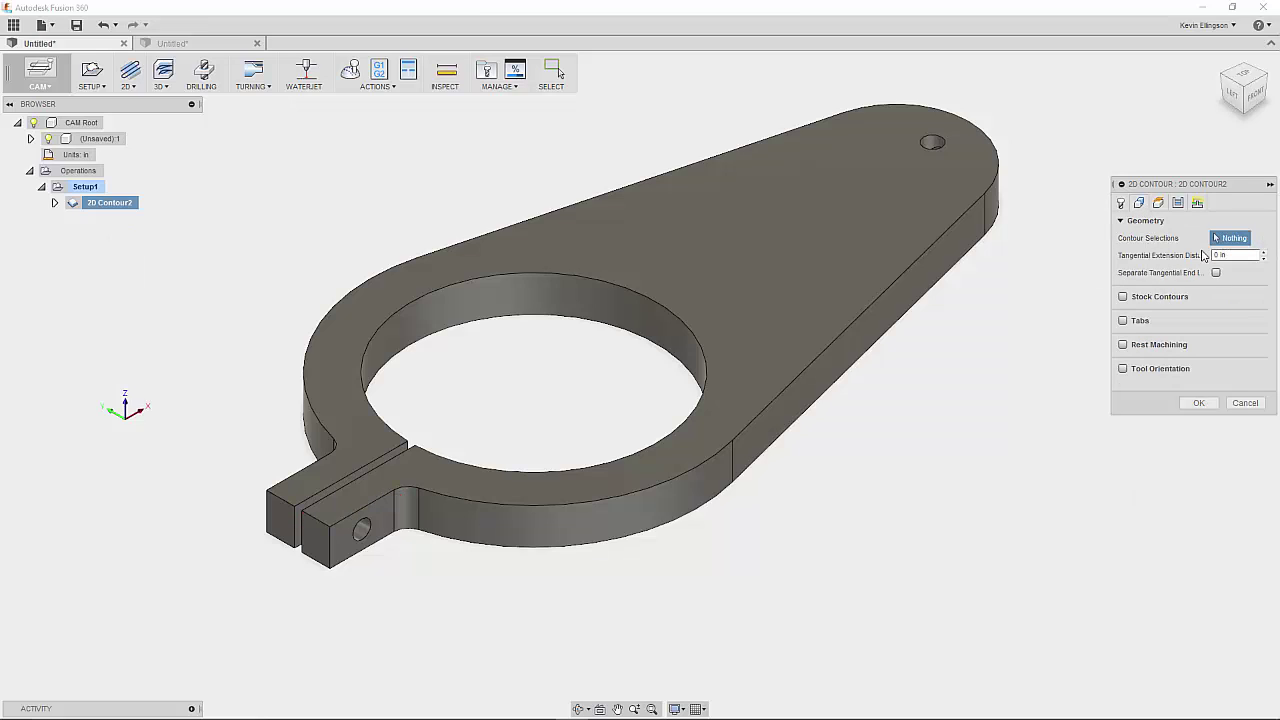
- Define one open contour chain along the slotted tab's two edges and accept it
{"action": "left_click", "coordinate": [372, 501]}
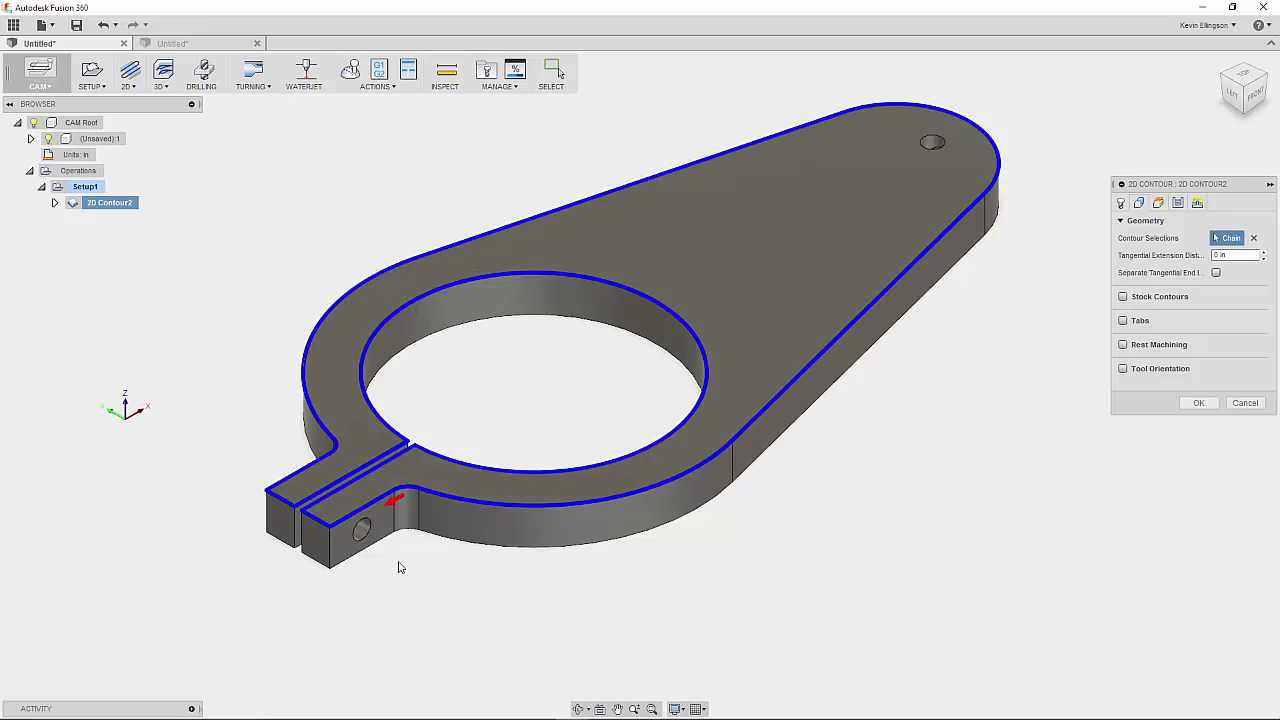
{"action": "left_click", "coordinate": [372, 502]}
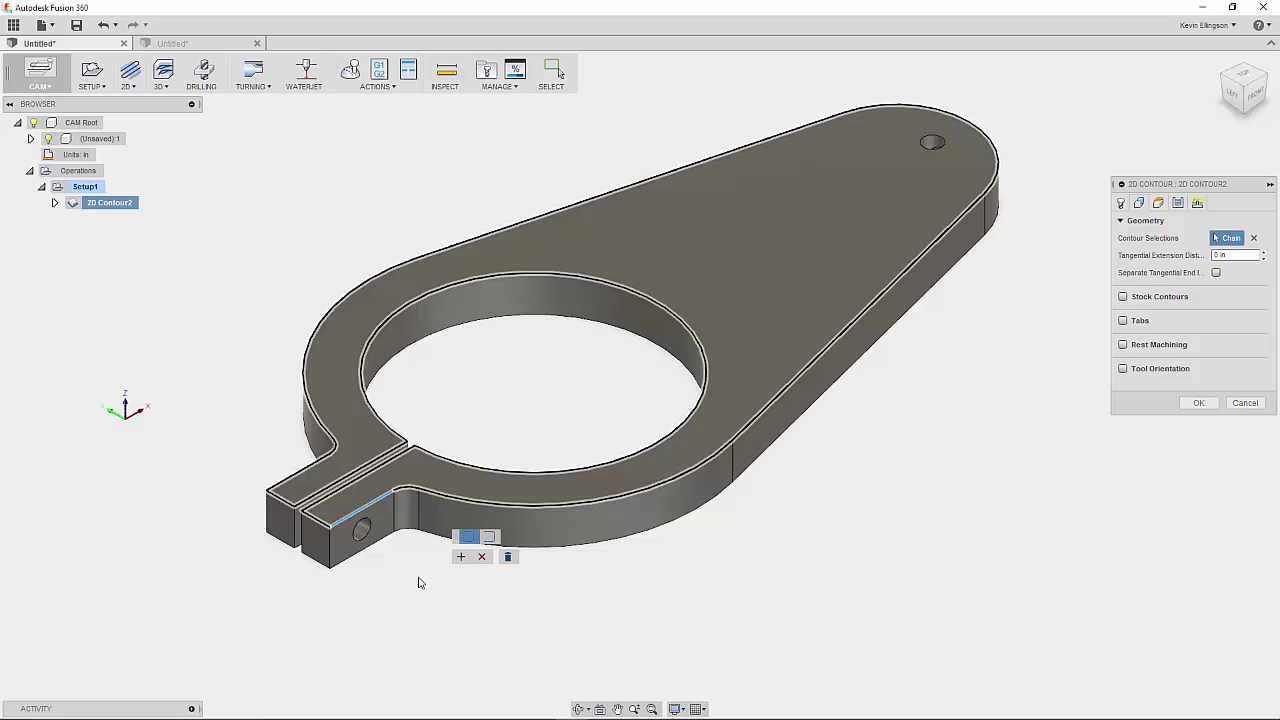
{"action": "left_click", "coordinate": [462, 537]}
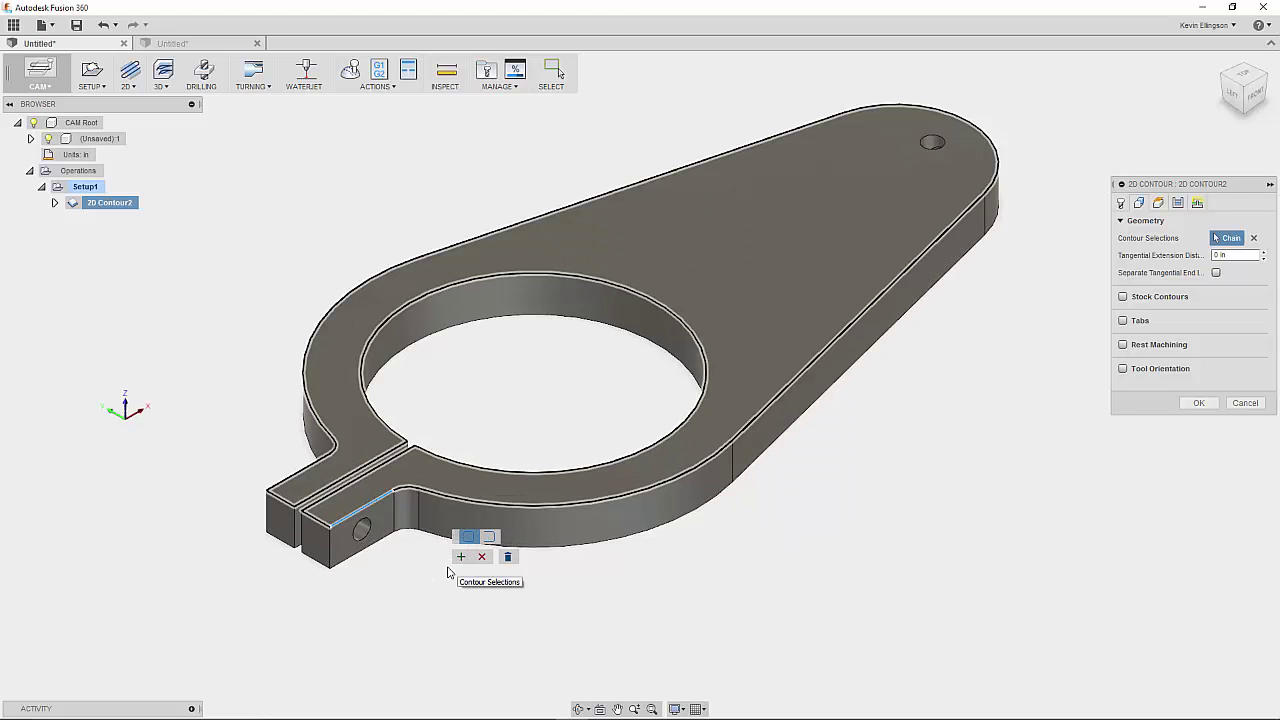
{"action": "left_click", "coordinate": [489, 537]}
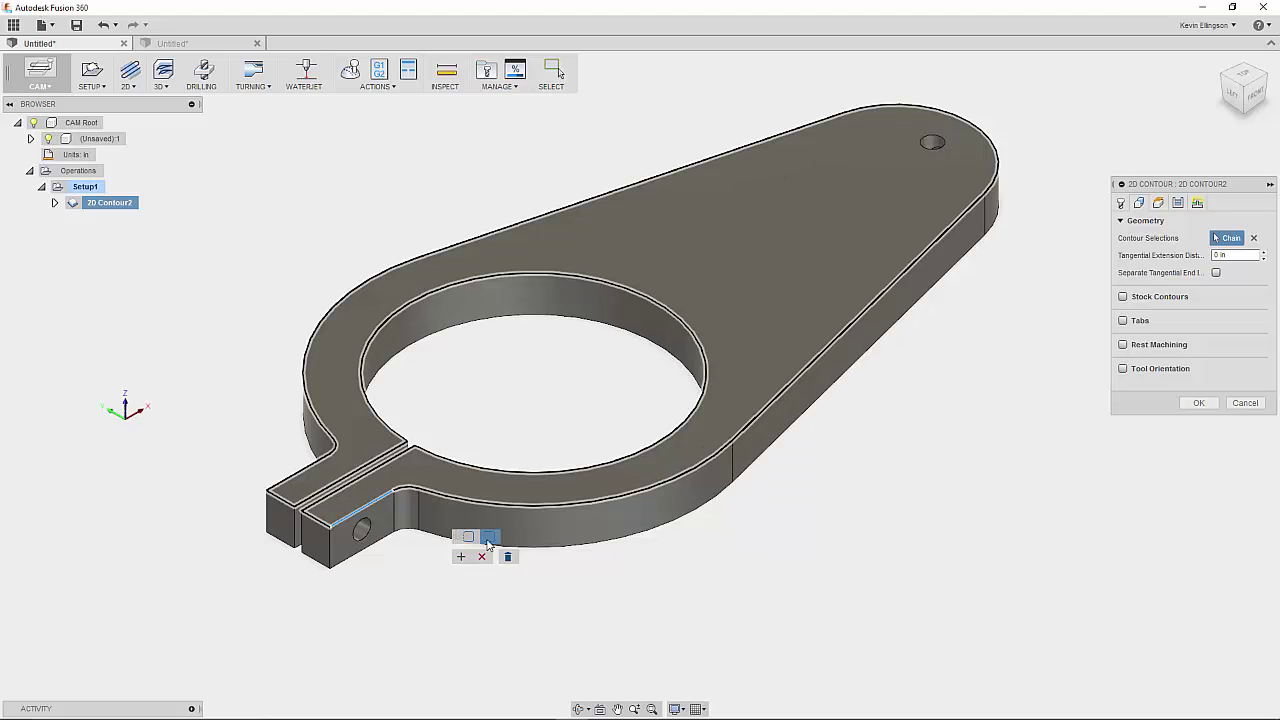
{"action": "left_click", "coordinate": [331, 531]}
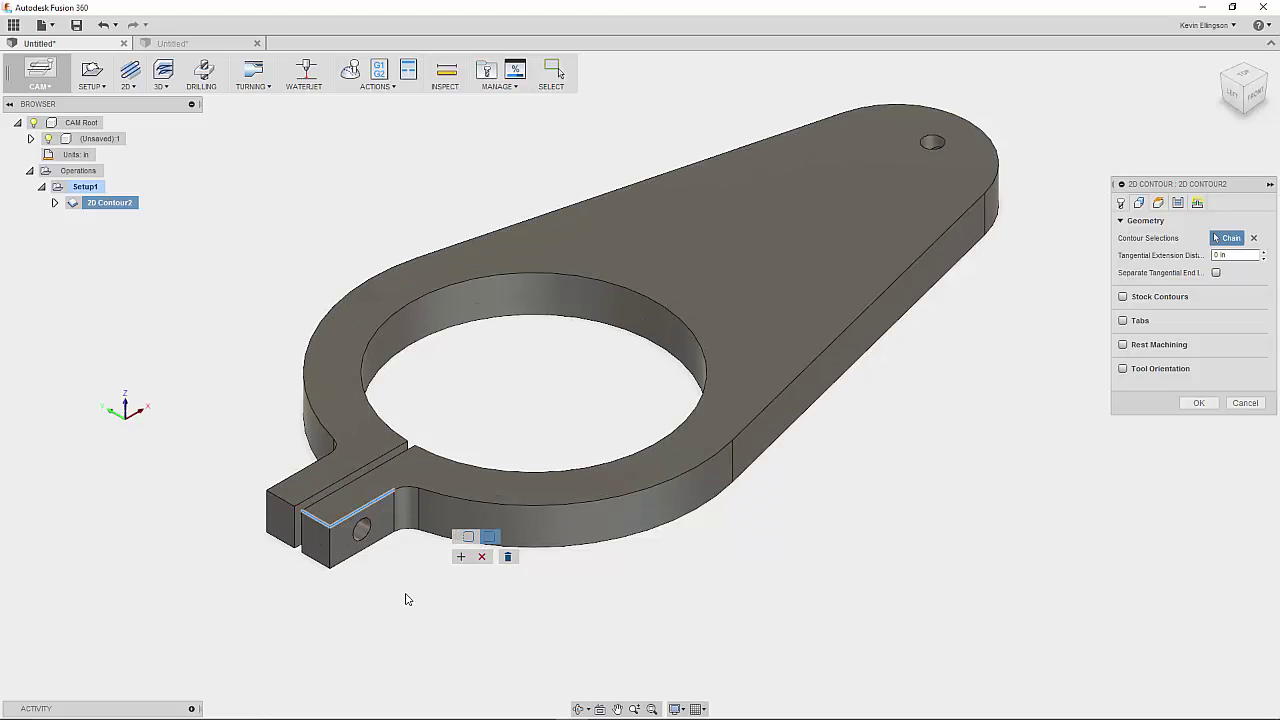
{"action": "left_click", "coordinate": [461, 557]}
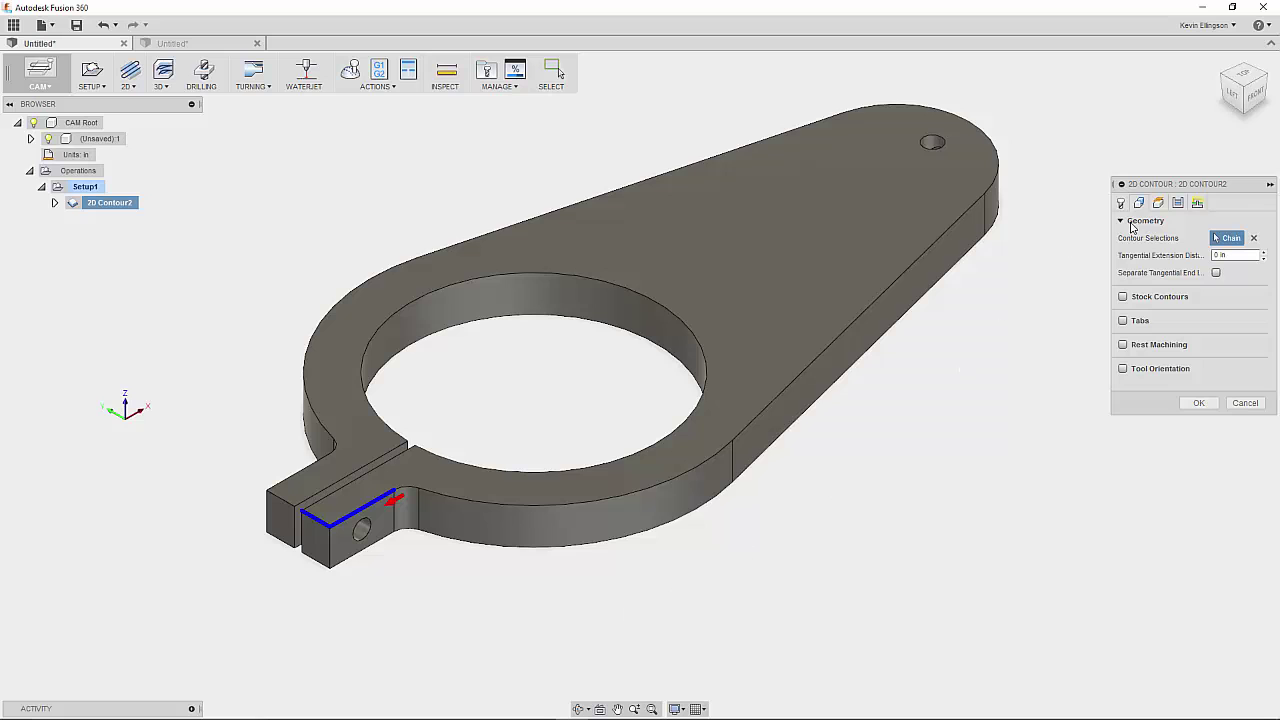
- Check the Heights settings and confirm 2D Contour2 to regenerate its toolpath
{"action": "left_click", "coordinate": [1158, 203]}
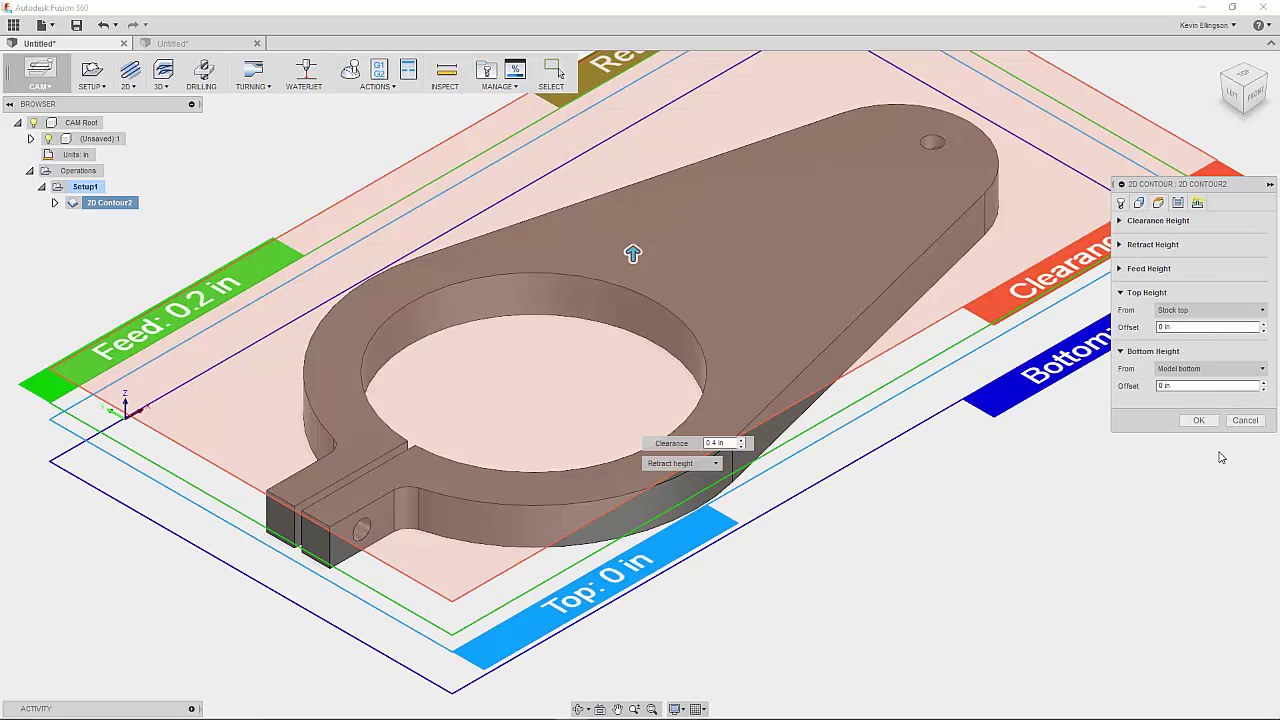
{"action": "left_click", "coordinate": [1199, 420]}
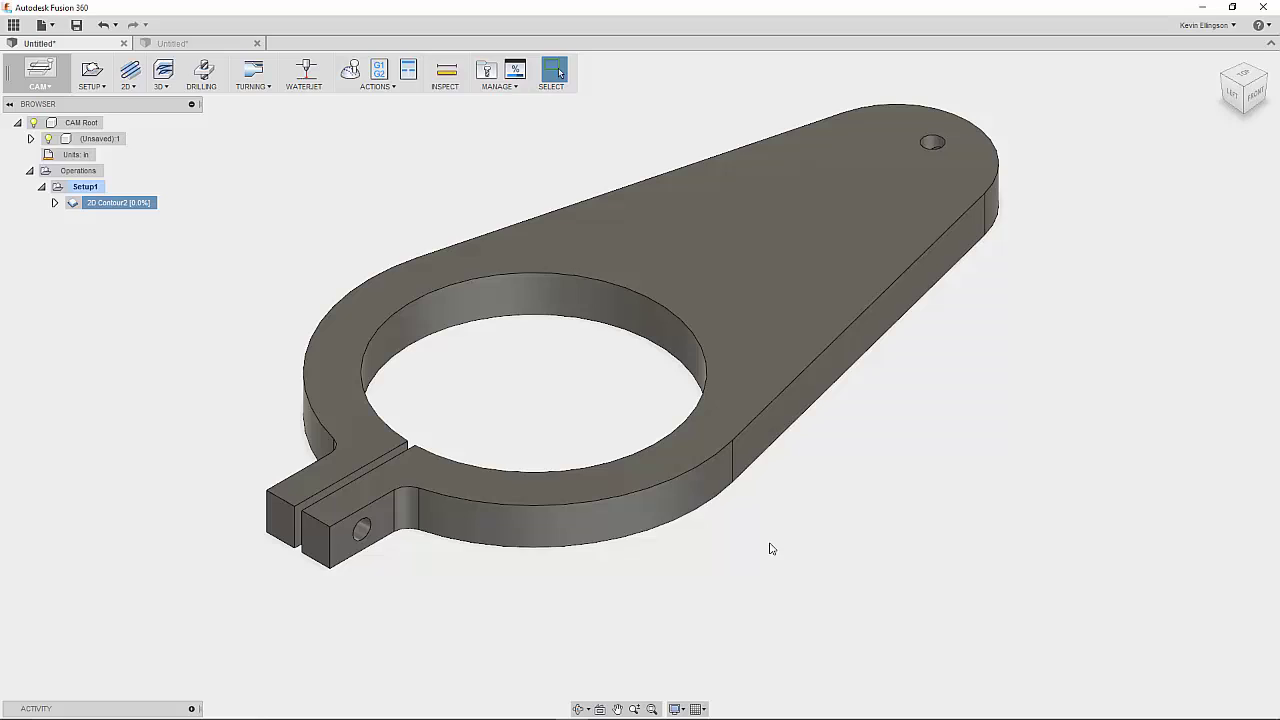